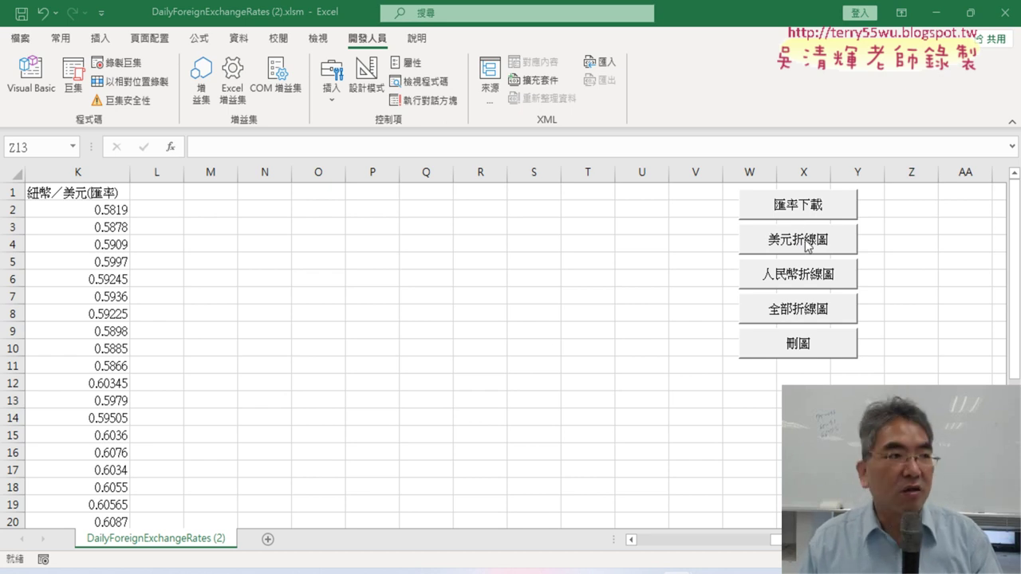
Draw the 美元／新台幣 and 人民幣／新台幣 line charts, then open the Visual Basic editor
left_click(807, 246)
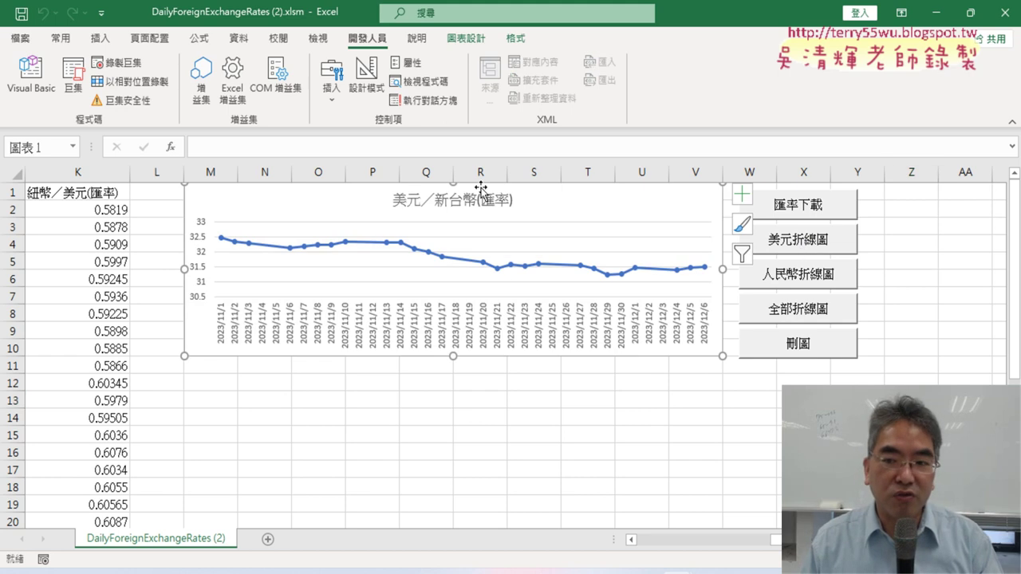
left_click(819, 279)
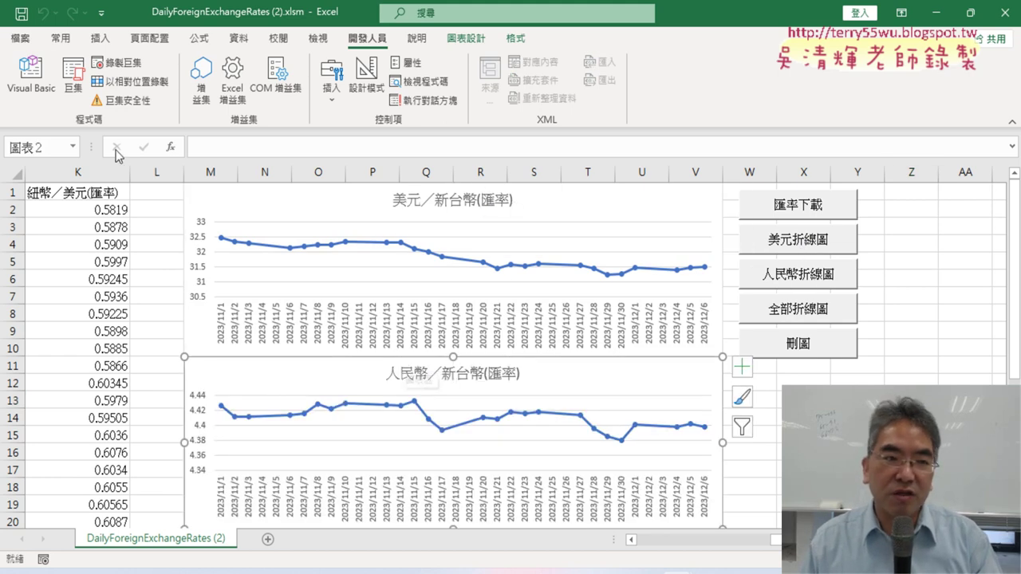
left_click(30, 76)
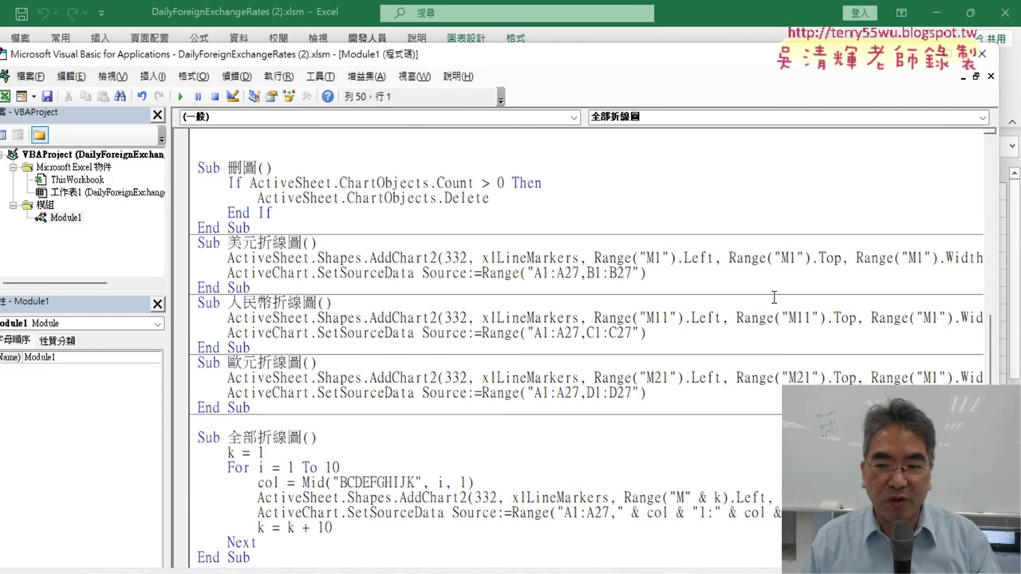
Read through the 美元折線圖 and 人民幣折線圖 chart macro code in Module1
left_click_drag(742, 272, 200, 243)
mouse_move(253, 287)
left_mouse_down()
mouse_move(193, 273)
mouse_move(186, 239)
left_mouse_up()
left_click(279, 289)
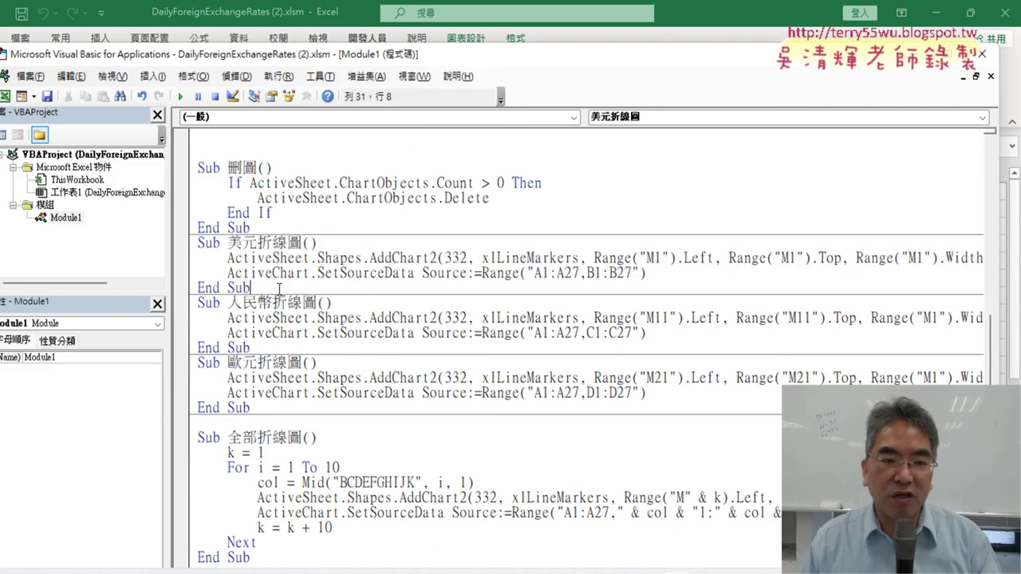
left_click(268, 318)
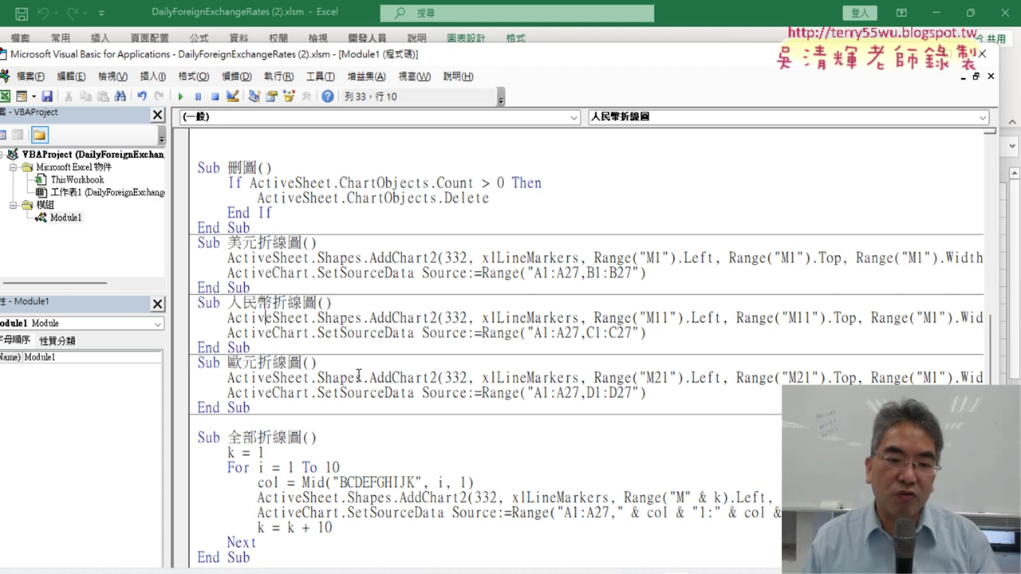
Return to the worksheet and remove the existing charts with the 刪圖 button
key("F5")
key("alt+F11")
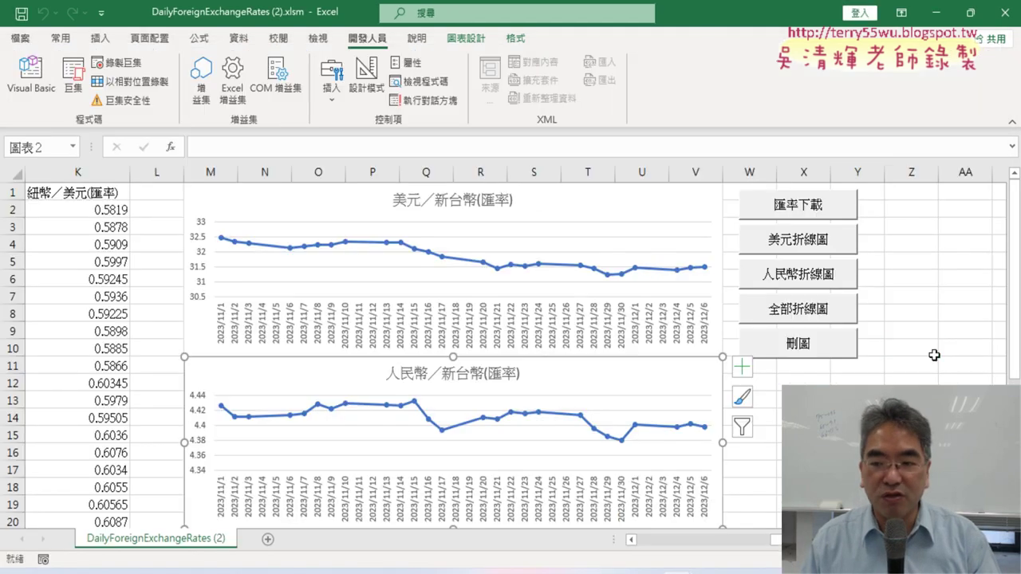
left_click(934, 355)
left_click(798, 343)
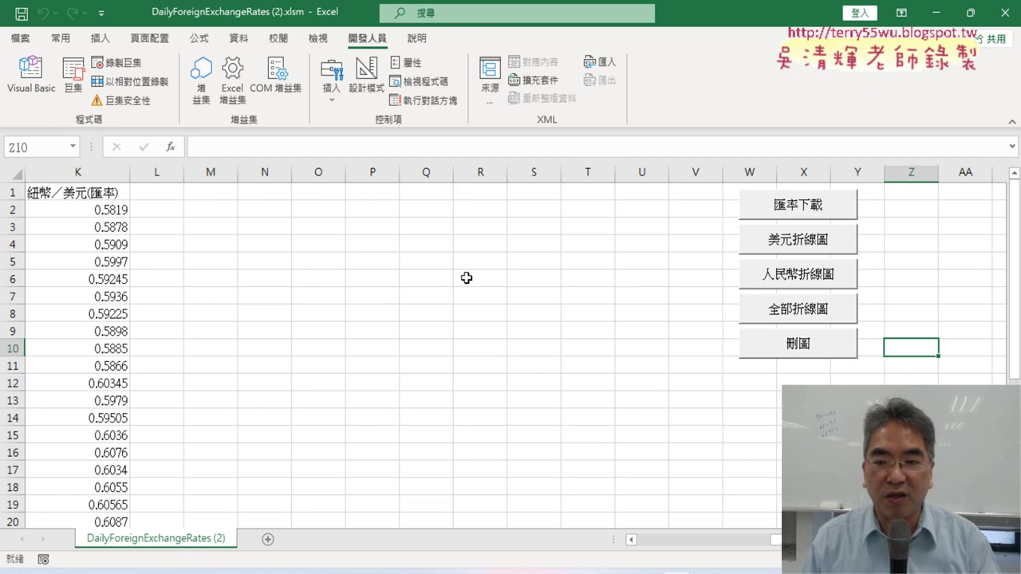
Generate line charts for every currency pair with 全部折線圖 and scroll through them
left_click(806, 316)
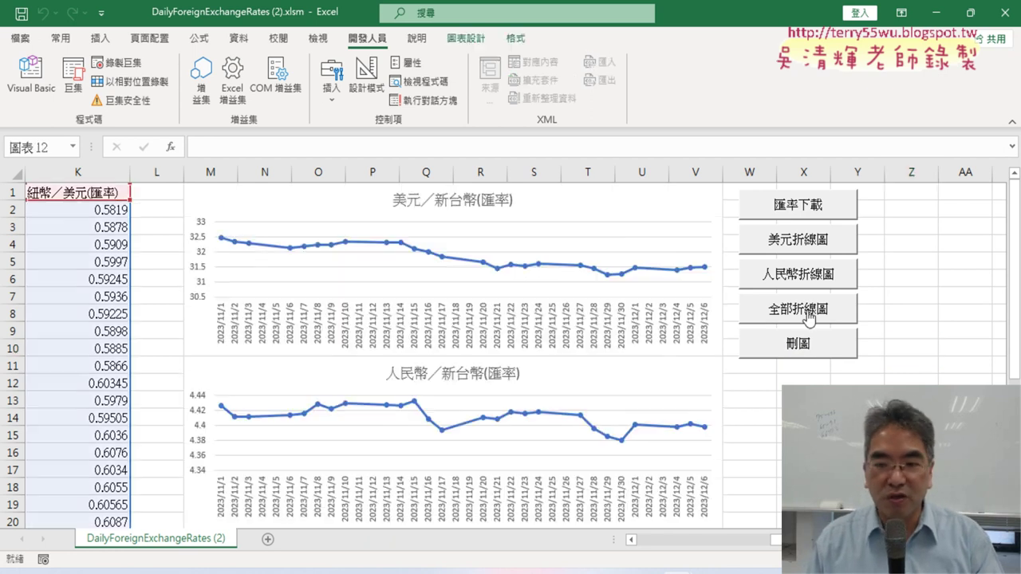
scroll(399, 278, "down", 6)
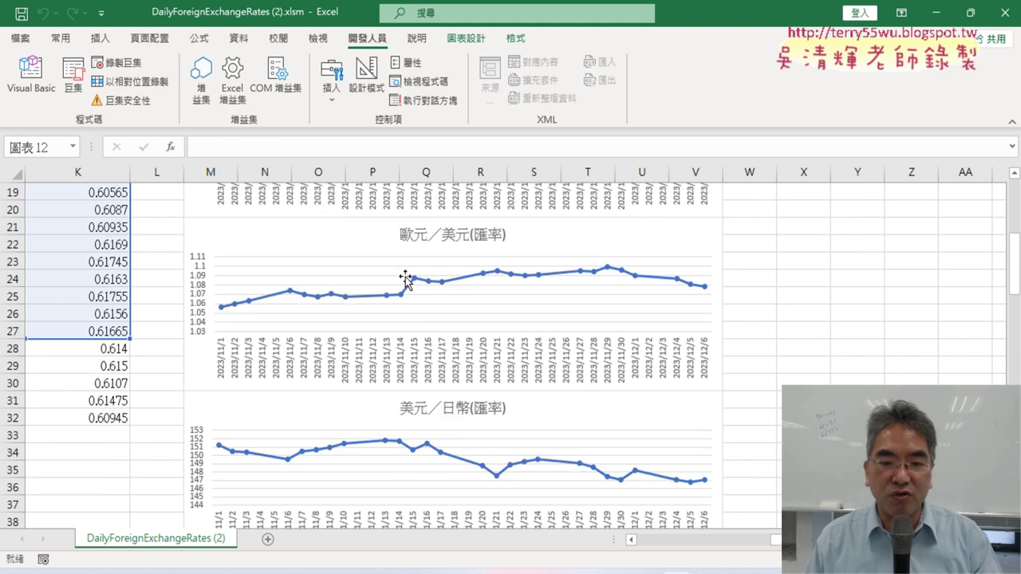
scroll(405, 278, "down", 2)
scroll(405, 278, "down", 4)
scroll(406, 283, "down", 2)
scroll(406, 280, "down", 3)
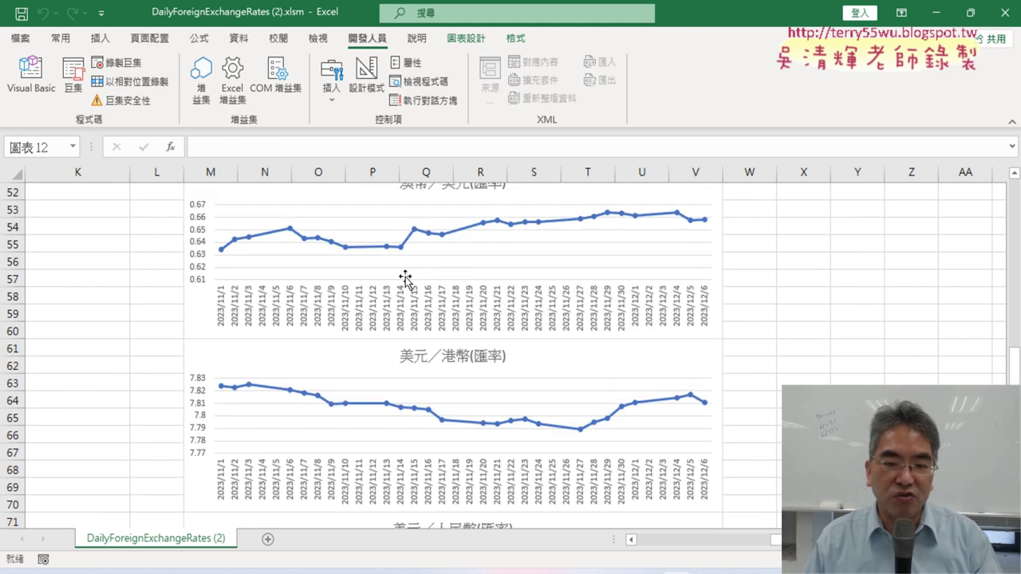
scroll(405, 279, "down", 5)
scroll(406, 279, "down", 2)
scroll(406, 279, "down", 2)
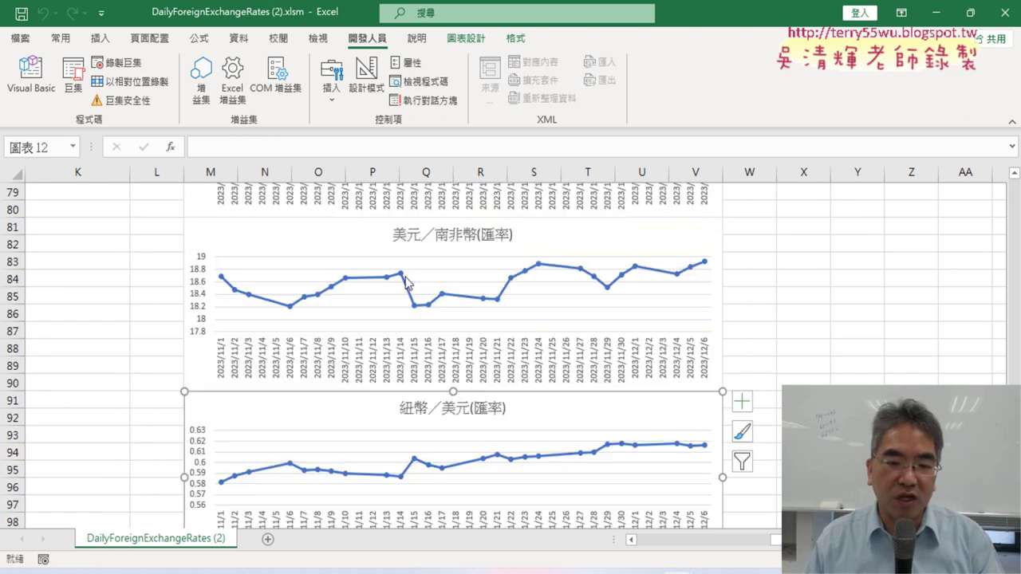
scroll(406, 279, "down", 2)
scroll(407, 282, "up", 4)
scroll(406, 279, "up", 7)
scroll(406, 279, "up", 7)
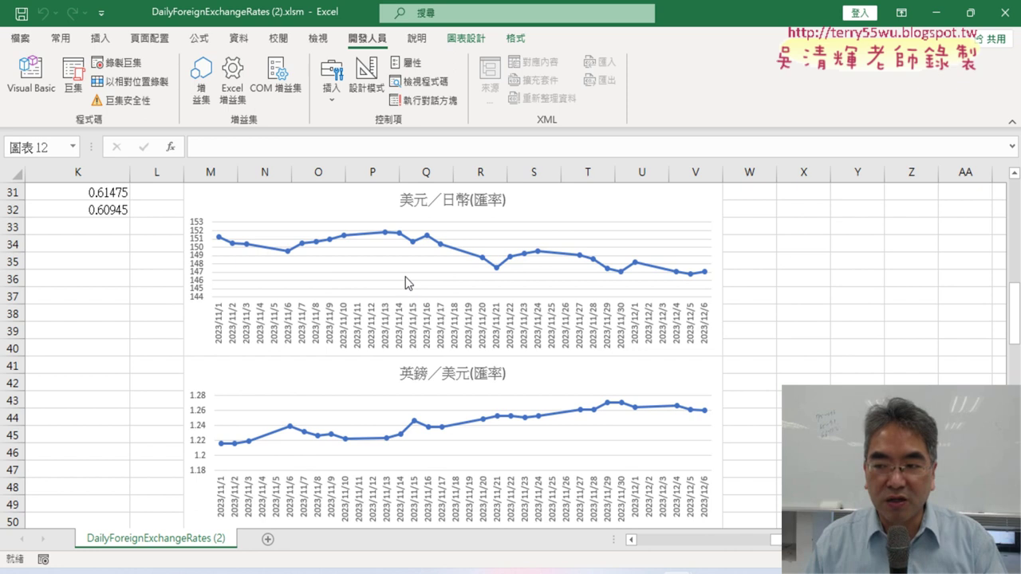
scroll(406, 279, "up", 8)
scroll(406, 278, "up", 2)
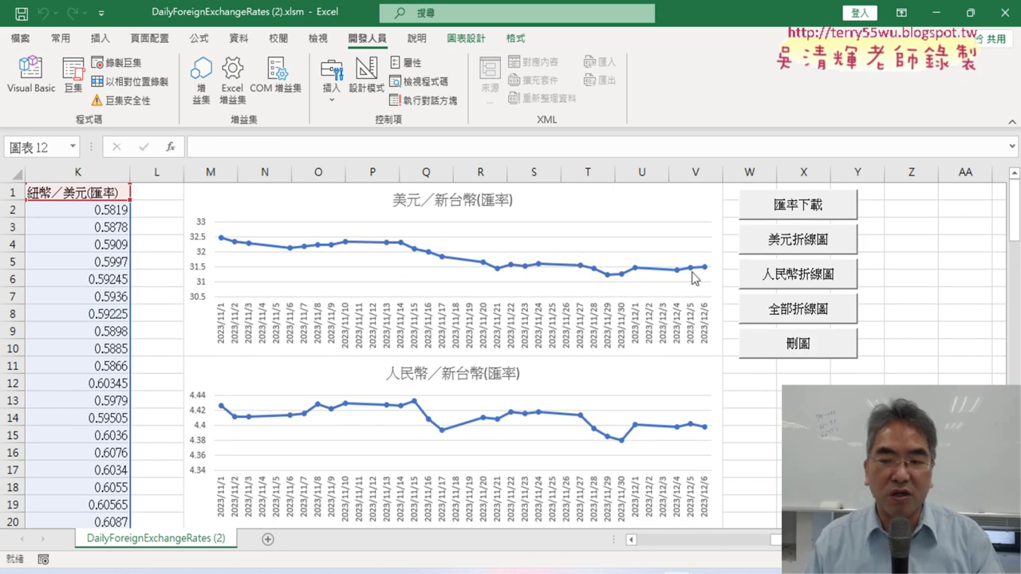
mouse_move(691, 274)
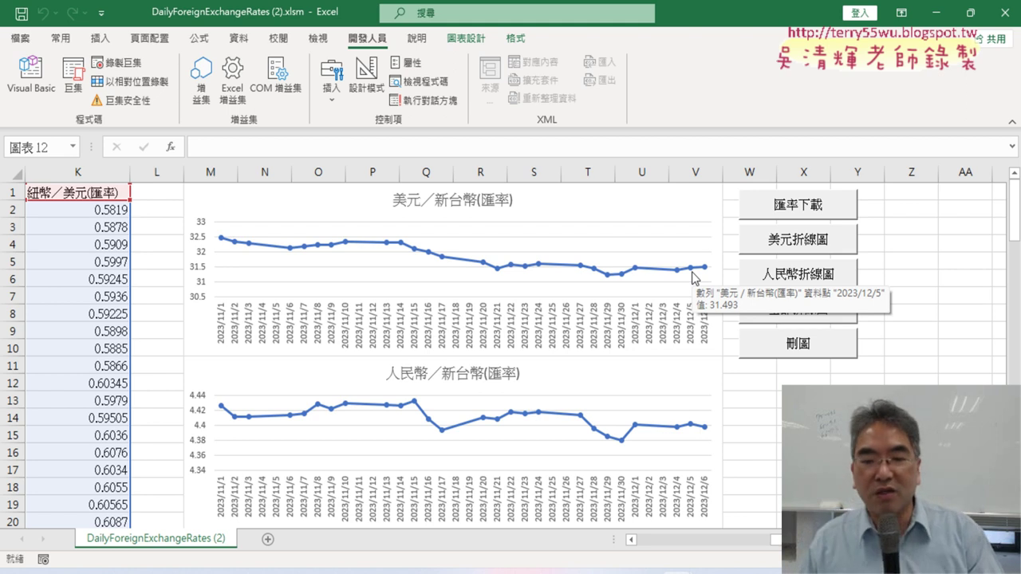
scroll(690, 276, "down", 2)
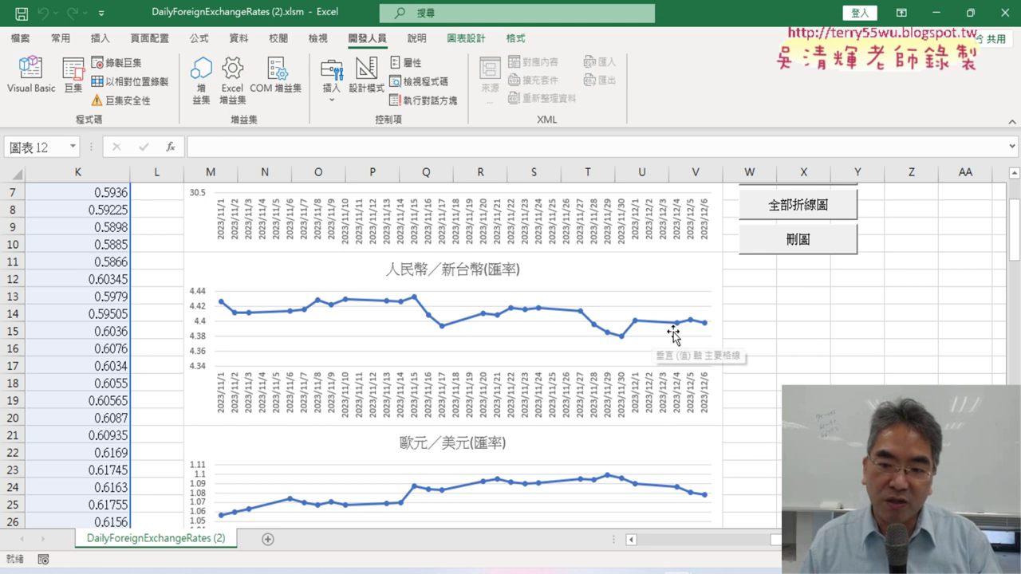
scroll(684, 334, "down", 3)
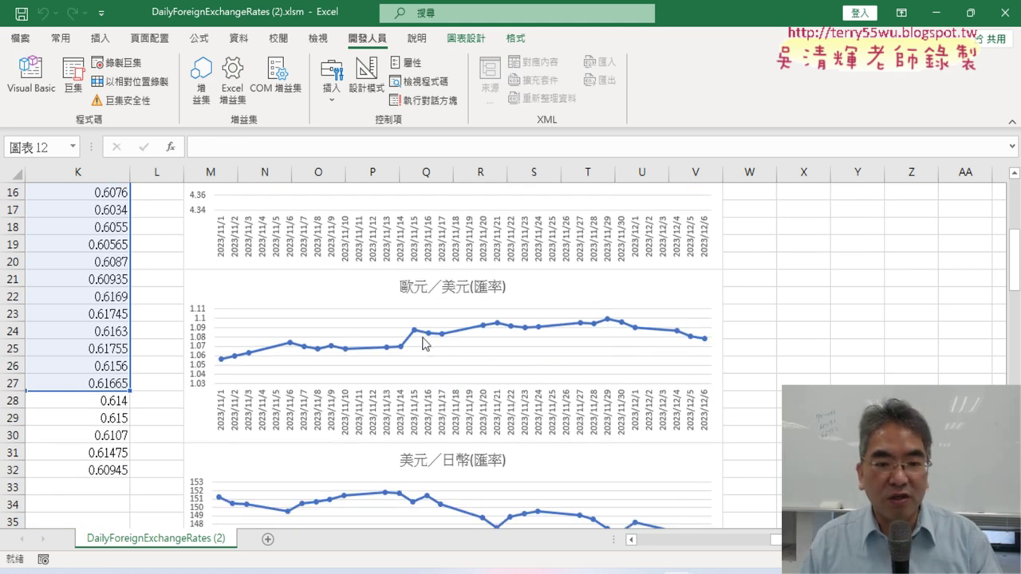
scroll(811, 367, "down", 2)
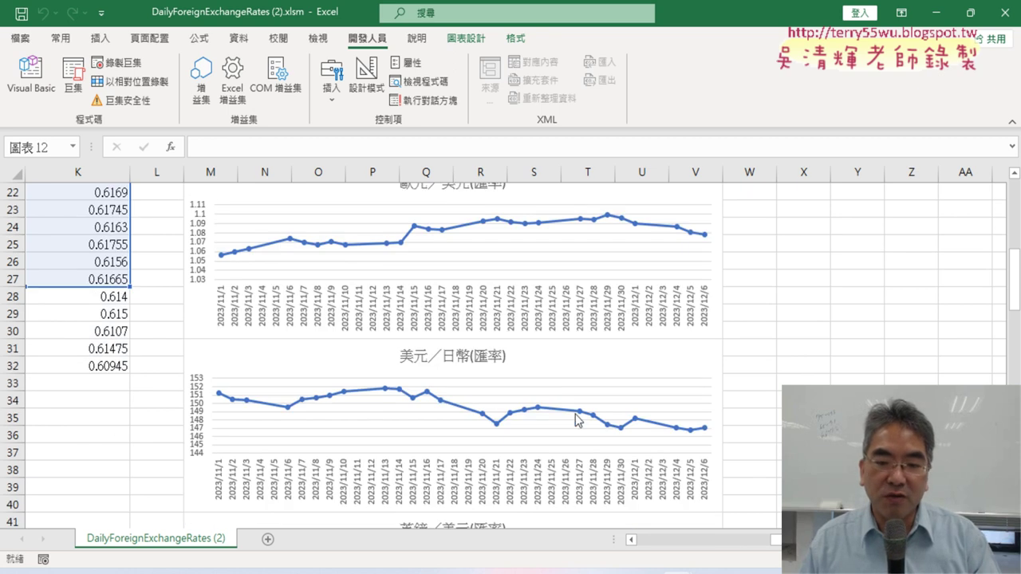
mouse_move(702, 434)
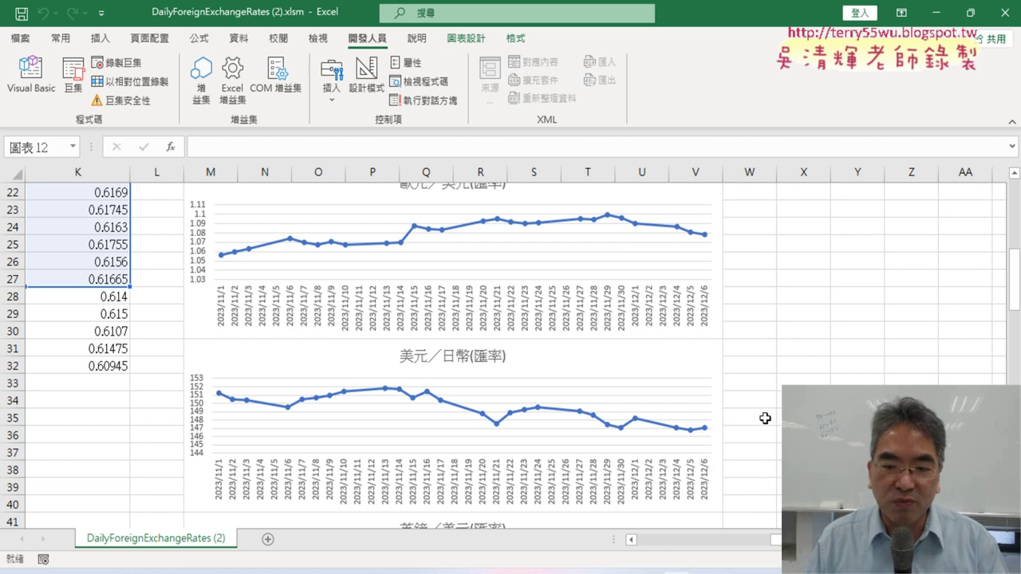
scroll(764, 418, "down", 2)
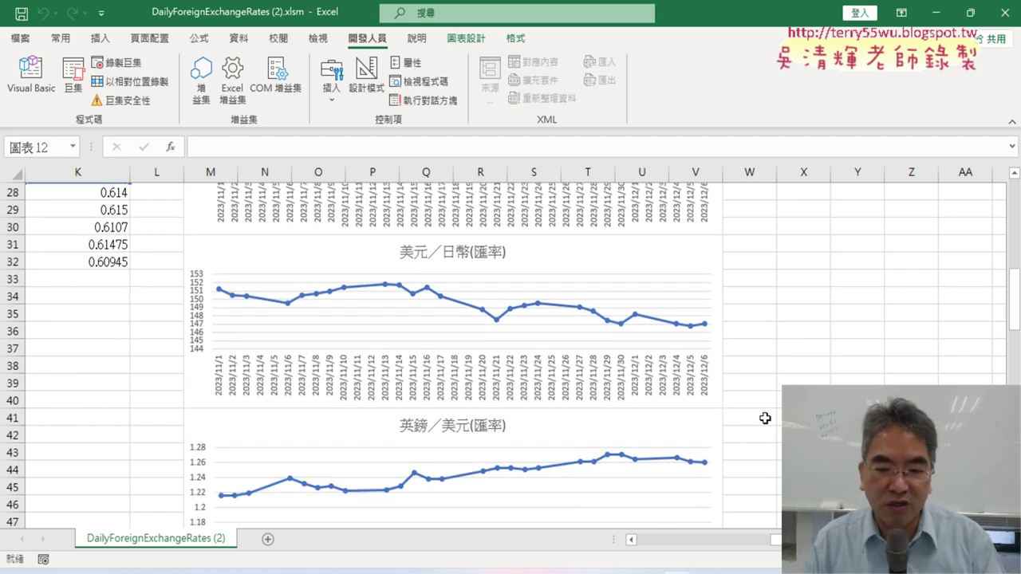
scroll(767, 408, "up", 3)
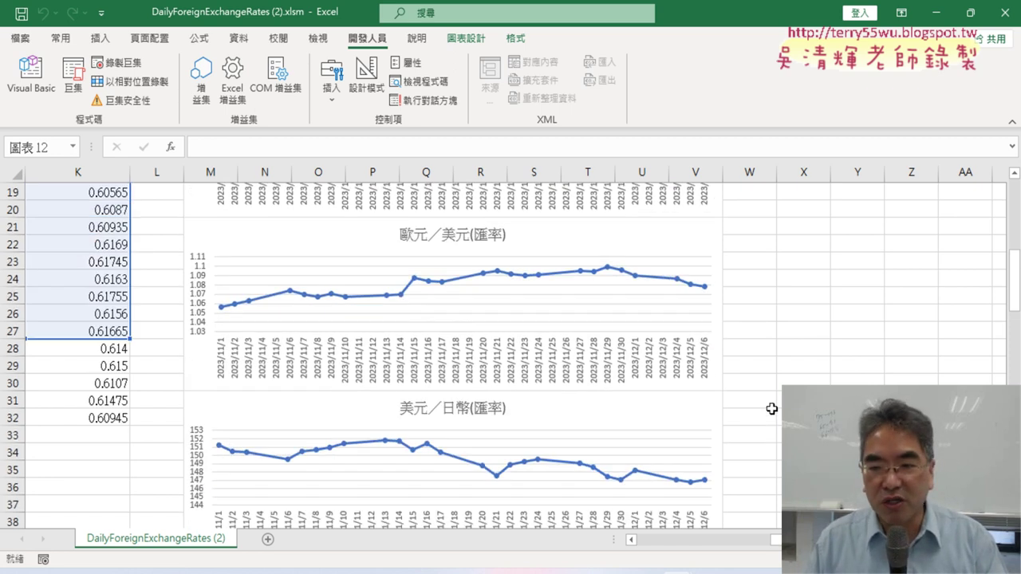
scroll(771, 407, "up", 5)
scroll(771, 408, "up", 1)
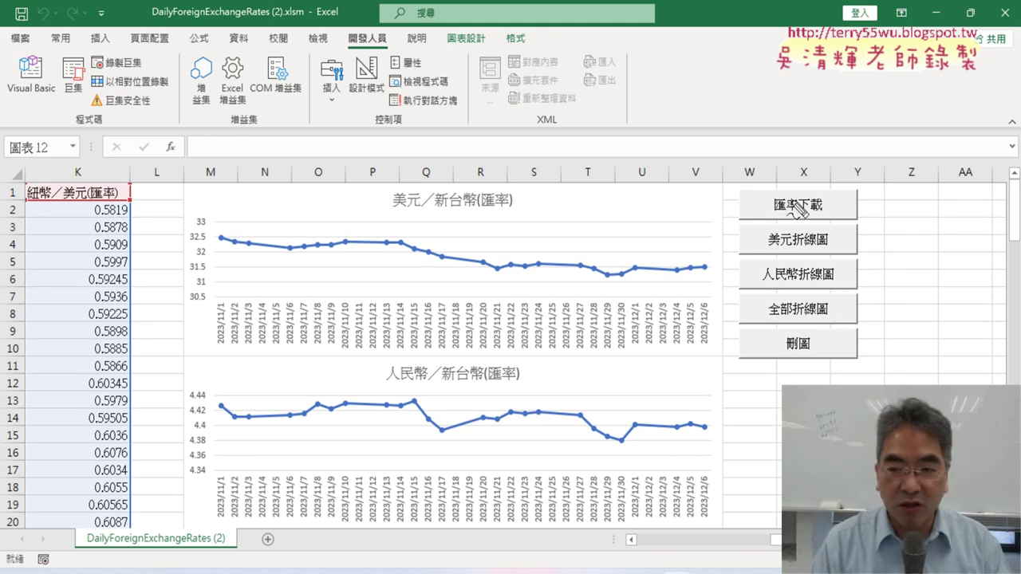
Clear the selection and delete both existing exchange-rate charts with 刪圖
left_click_drag(809, 383, 829, 384)
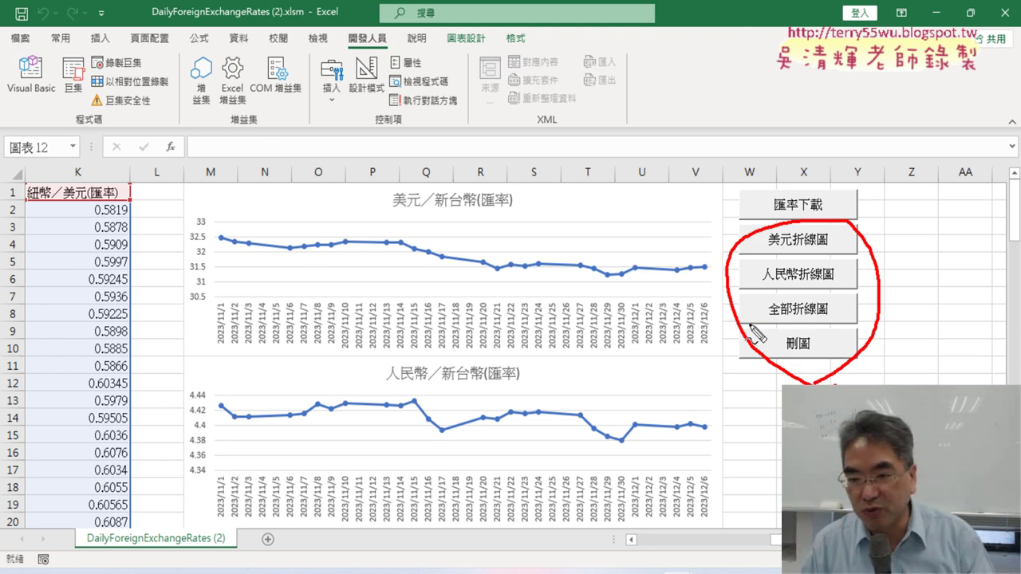
key("Escape")
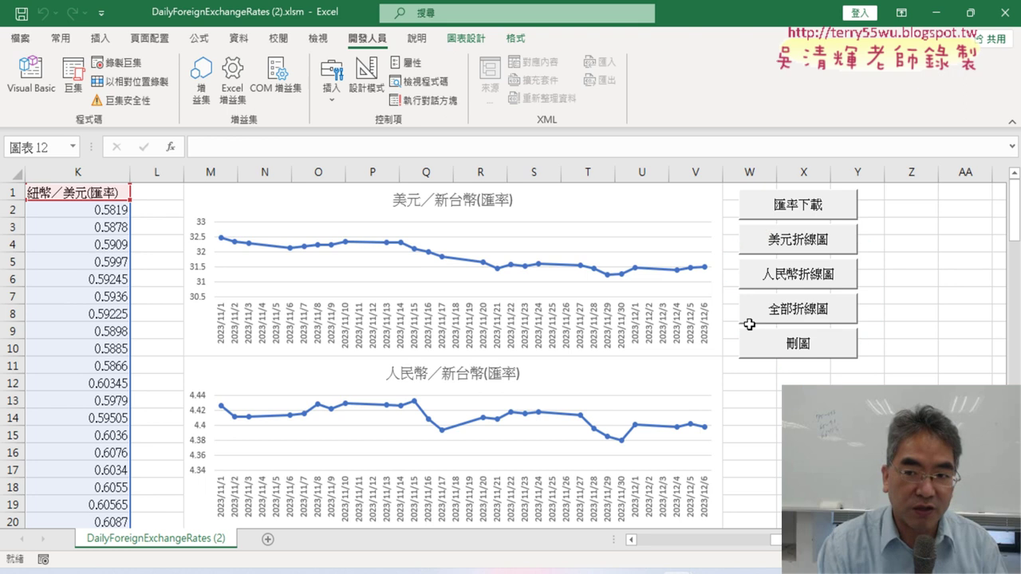
left_click(792, 339)
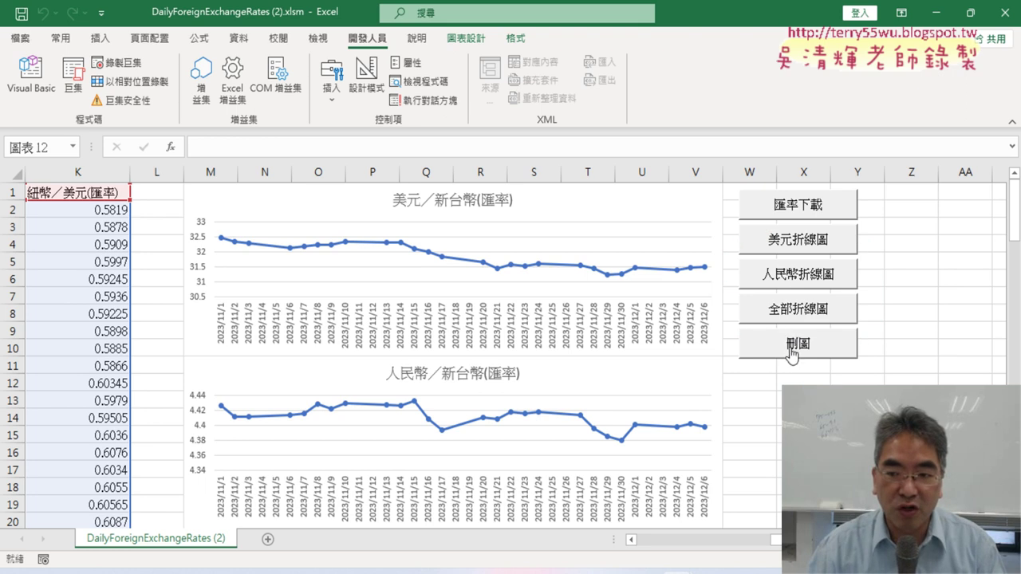
Test the 美元折線圖, 人民幣折線圖 and 全部折線圖 buttons, then delete every chart
left_click(795, 243)
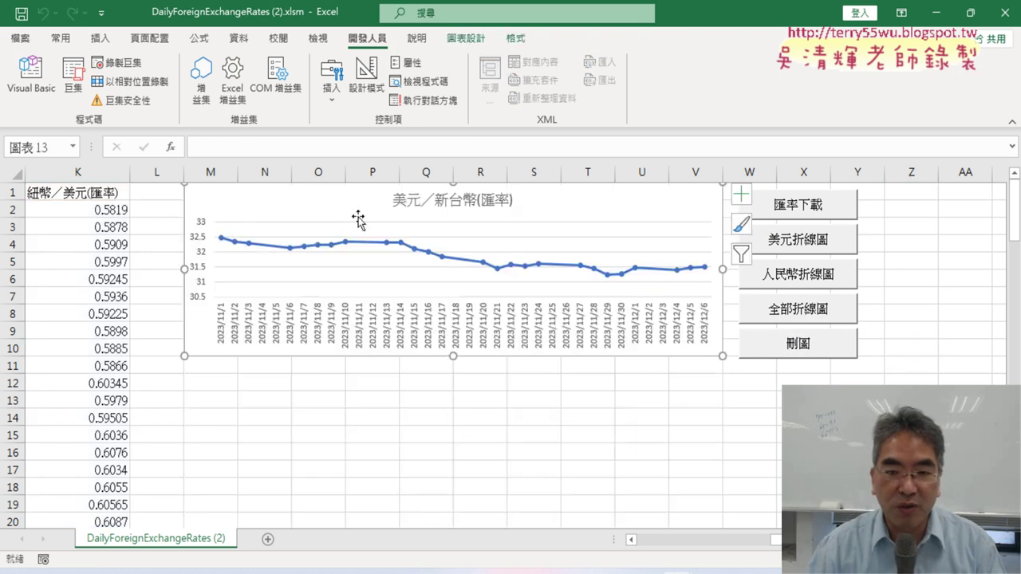
left_click(788, 281)
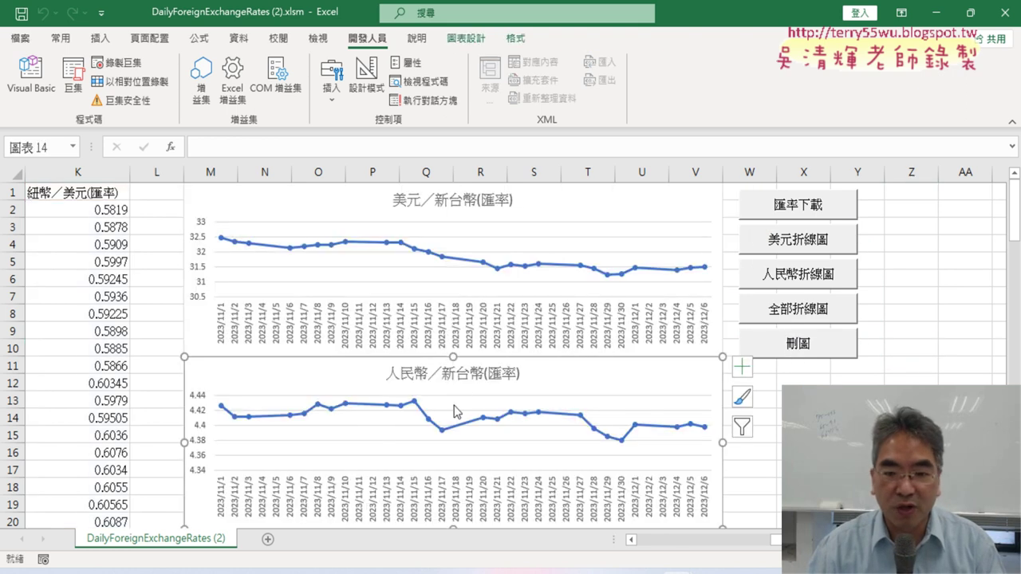
left_click(802, 312)
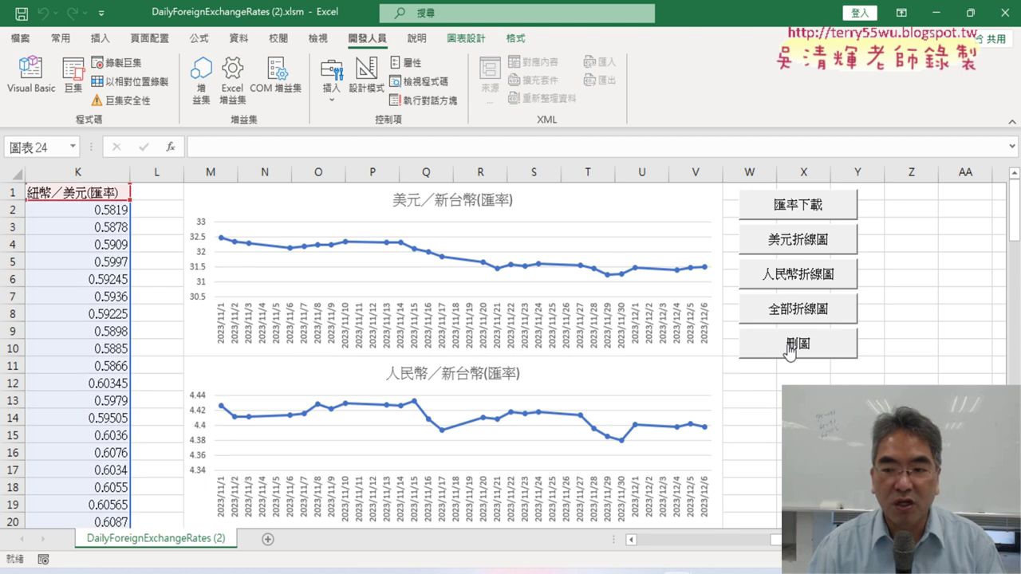
left_click(789, 348)
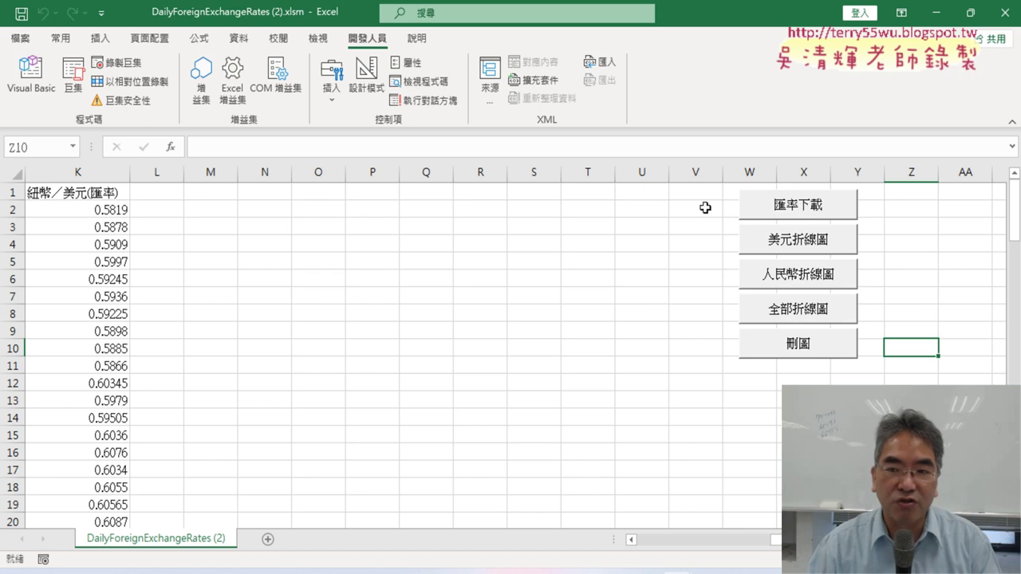
Reload the rates with 匯率下載 and draw the 美元／新台幣 line chart
left_click(792, 209)
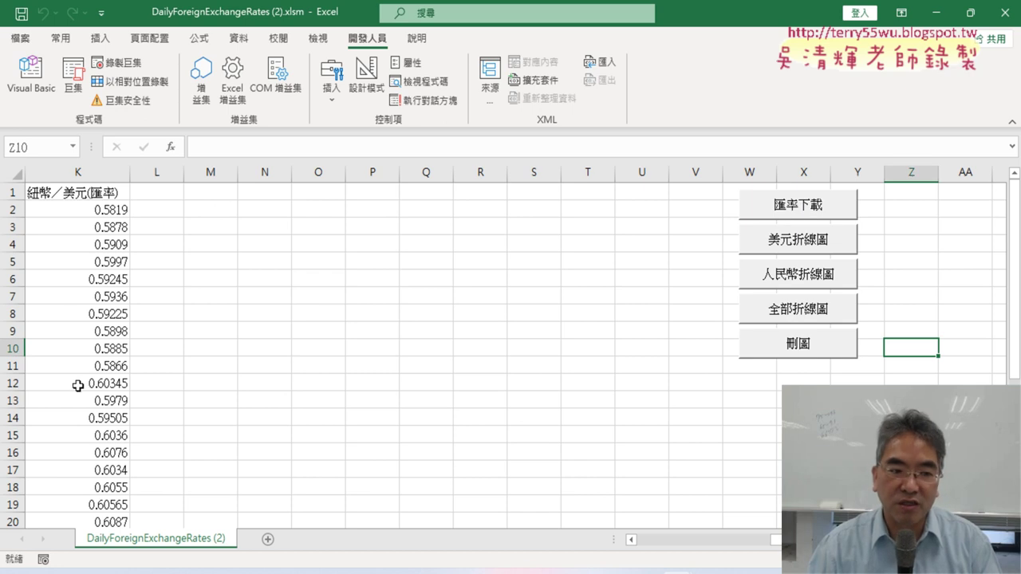
left_click(787, 246)
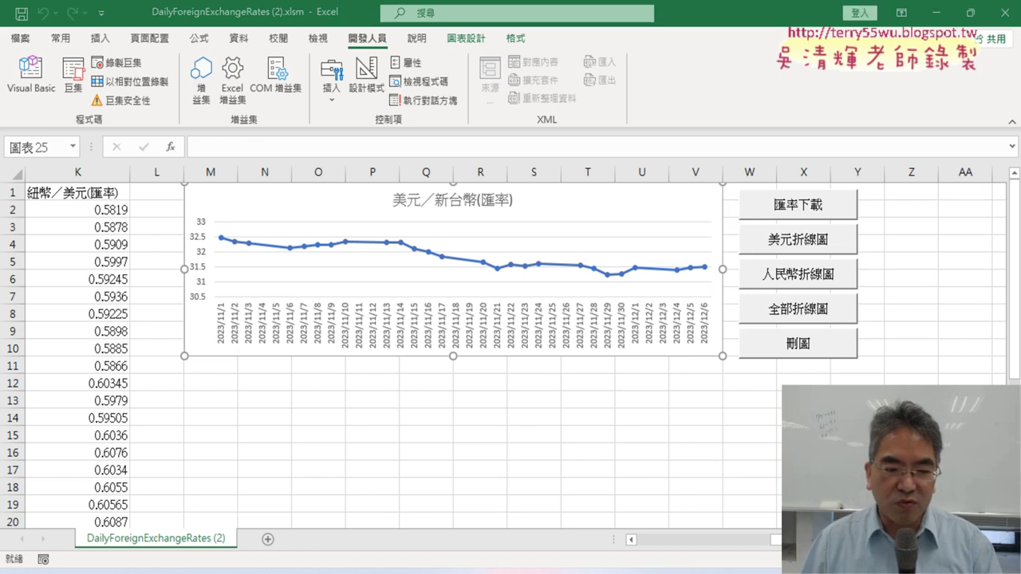
Deselect the 美元／新台幣 line chart and delete it with the 刪圖 button
left_click(700, 365)
key("Escape")
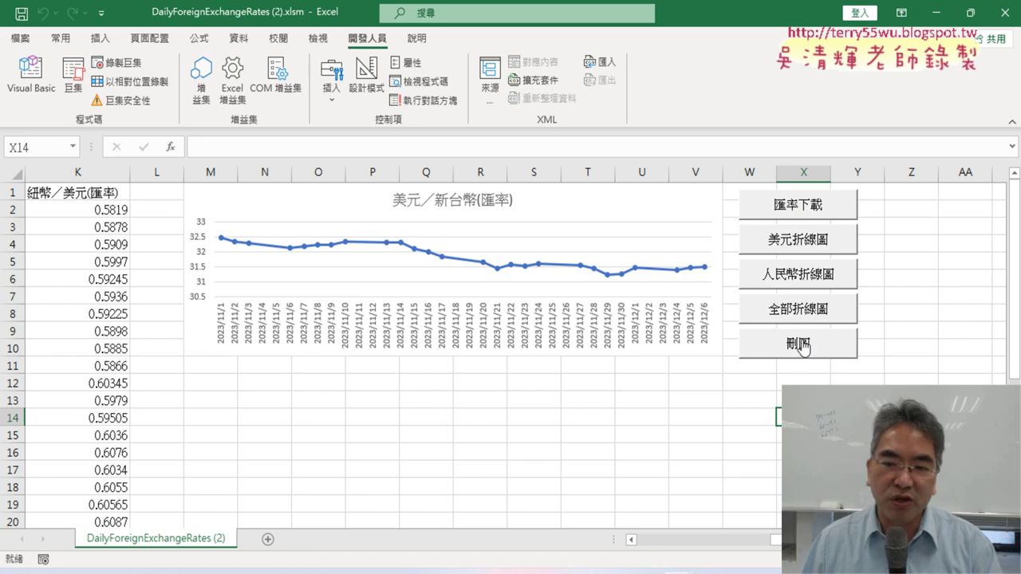
left_click(801, 345)
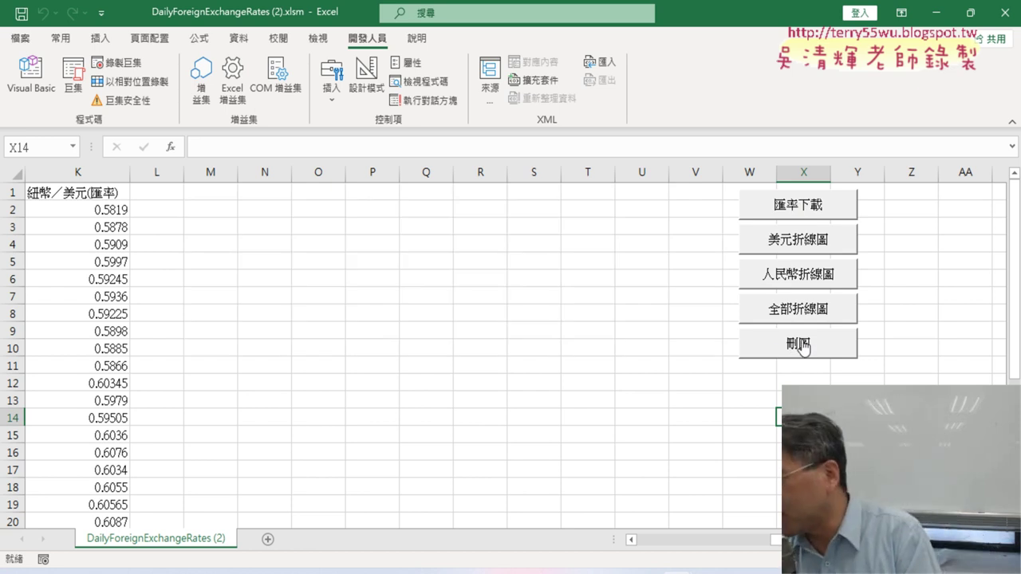